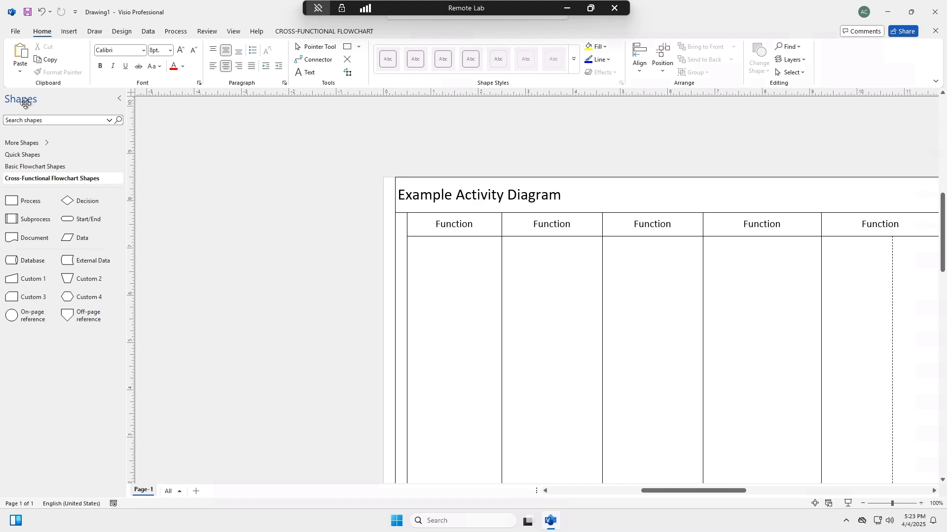
Step: Place a Start/End shape near the top of the first Function lane and label it "Start/End" in 16 pt text
{"action": "left_click_drag", "start_coordinate": [72, 218], "coordinate": [484, 274]}
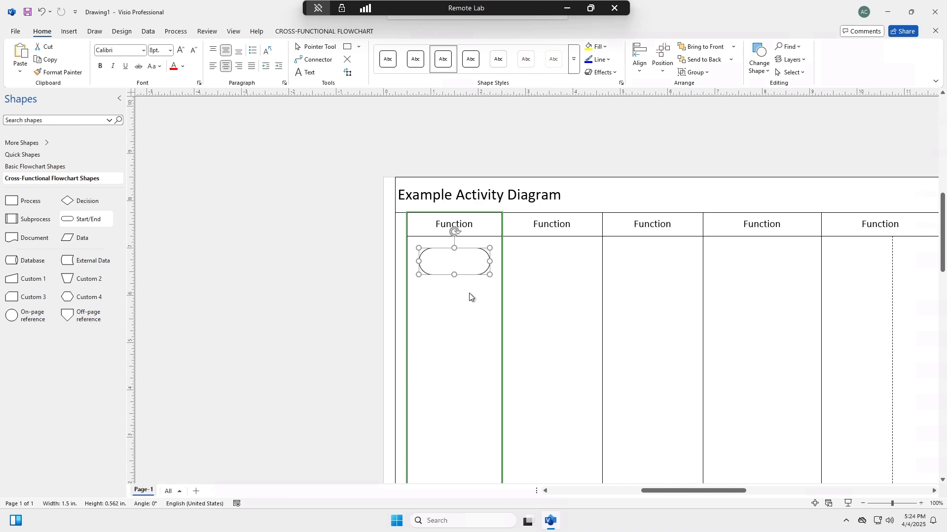
{"action": "double_click", "coordinate": [451, 261]}
{"action": "type", "text": "Start/End"}
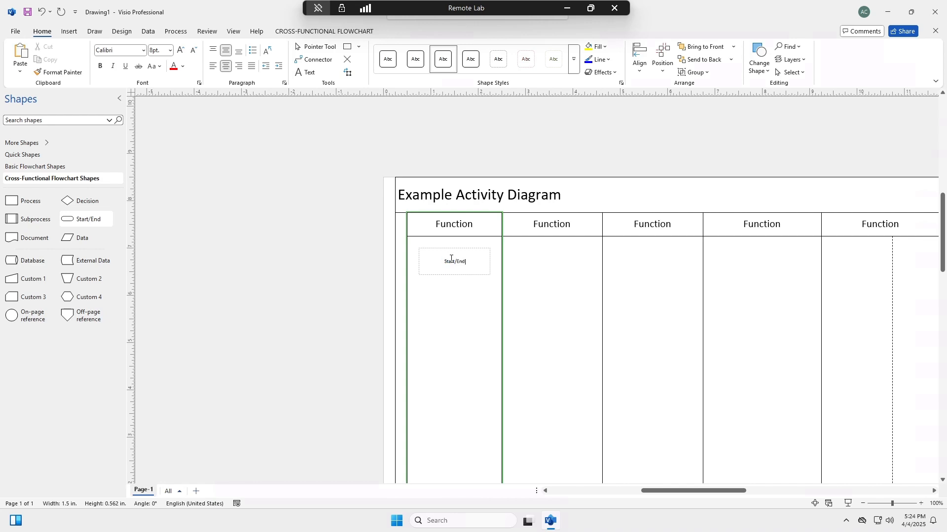
{"action": "key", "text": "ctrl+a"}
{"action": "left_click", "coordinate": [170, 50]}
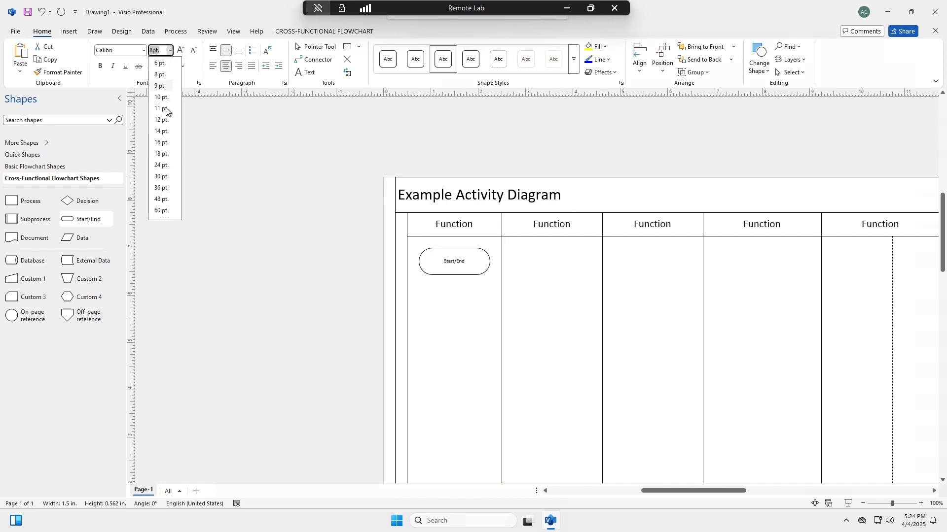
{"action": "left_click", "coordinate": [162, 143]}
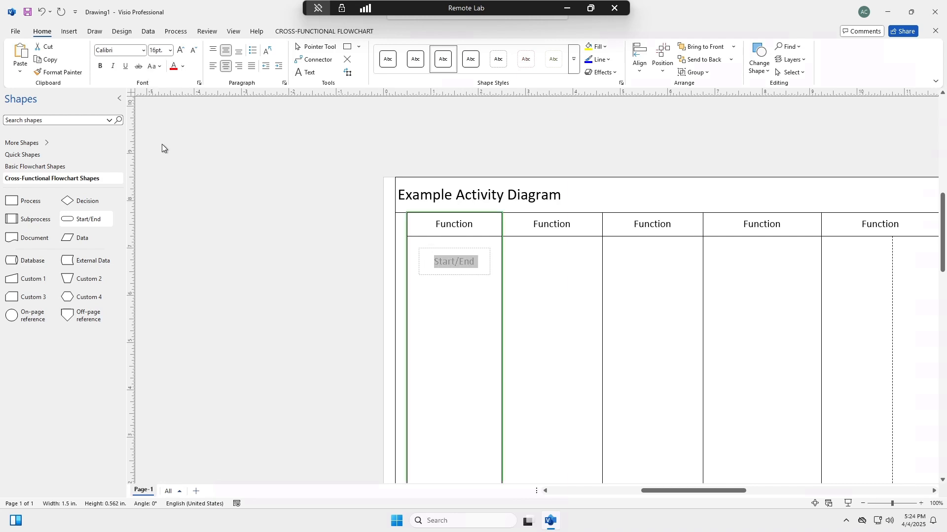
{"action": "left_click", "coordinate": [170, 50]}
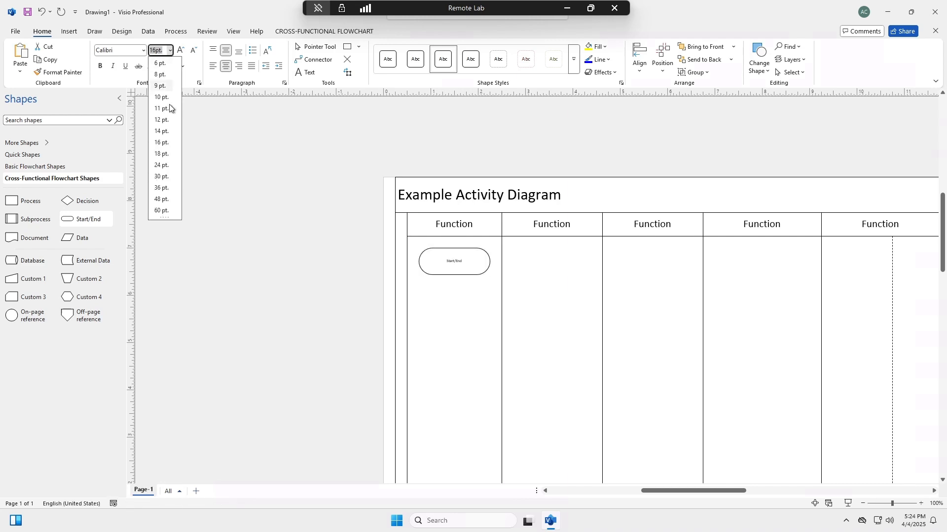
{"action": "left_click", "coordinate": [162, 143]}
{"action": "left_click", "coordinate": [448, 320]}
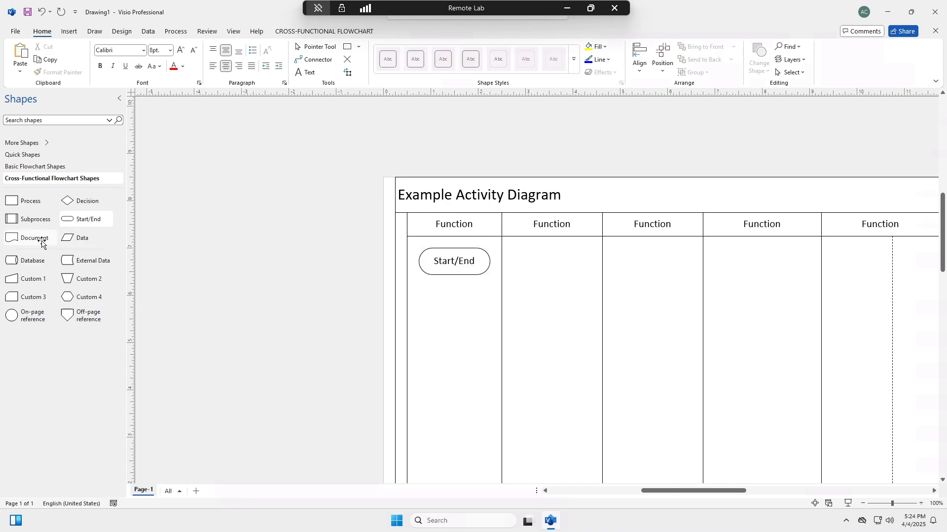
Step: Add a Process shape below Start/End in the first lane and label it "Process" in 16 pt text
{"action": "left_click_drag", "start_coordinate": [30, 203], "coordinate": [490, 316]}
{"action": "double_click", "coordinate": [437, 314]}
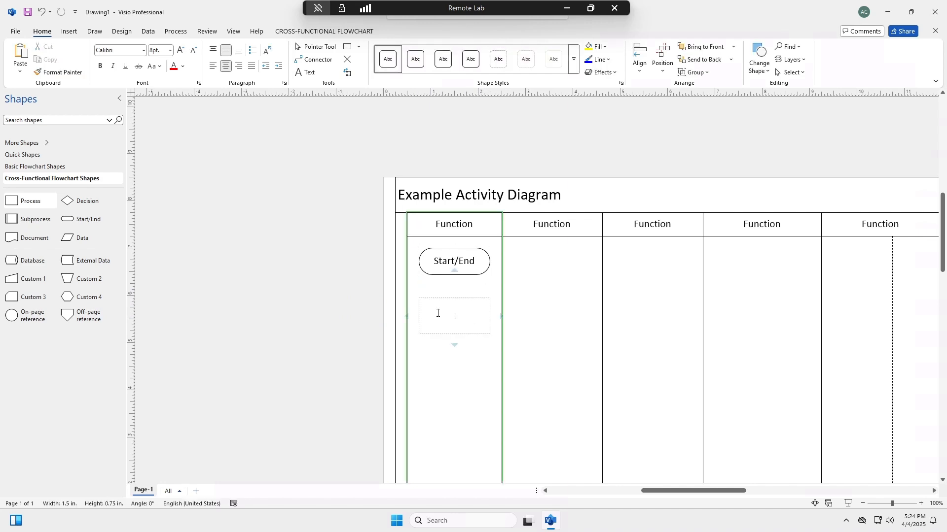
{"action": "left_click", "coordinate": [170, 50]}
{"action": "left_click", "coordinate": [167, 140]}
{"action": "type", "text": "Process"}
{"action": "left_click", "coordinate": [463, 365]}
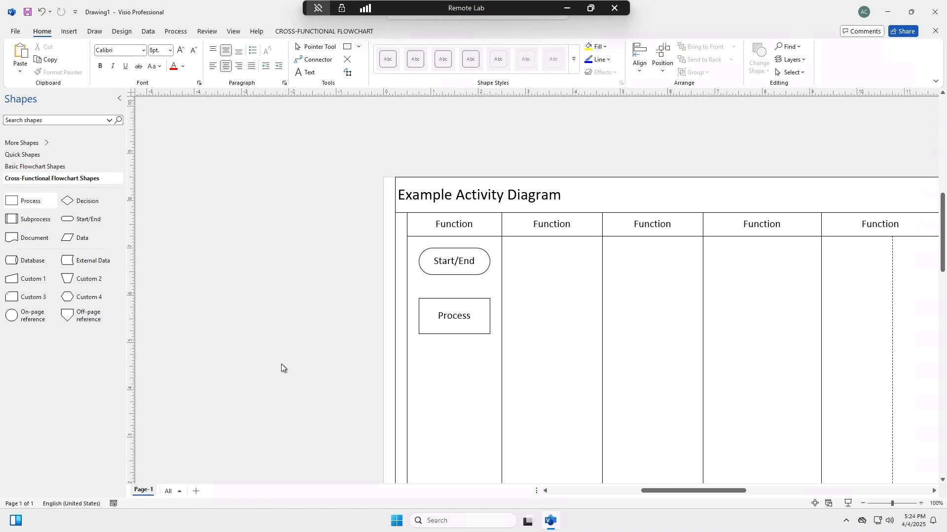
Step: Add an External Data shape below Process in the first lane and label it "Ecopy" in 16 pt text
{"action": "left_click_drag", "start_coordinate": [78, 260], "coordinate": [480, 377]}
{"action": "double_click", "coordinate": [425, 380]}
{"action": "left_click", "coordinate": [170, 50]}
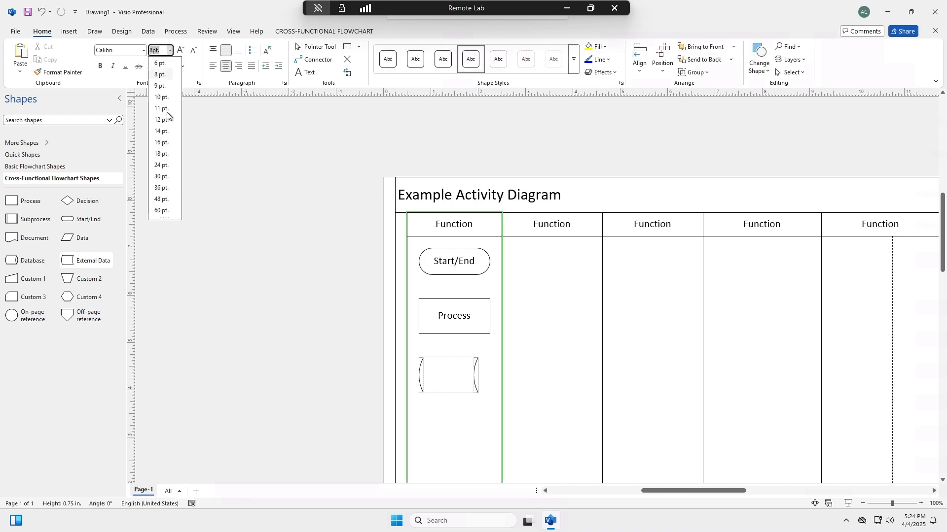
{"action": "left_click", "coordinate": [166, 143]}
{"action": "type", "text": "Ecopy"}
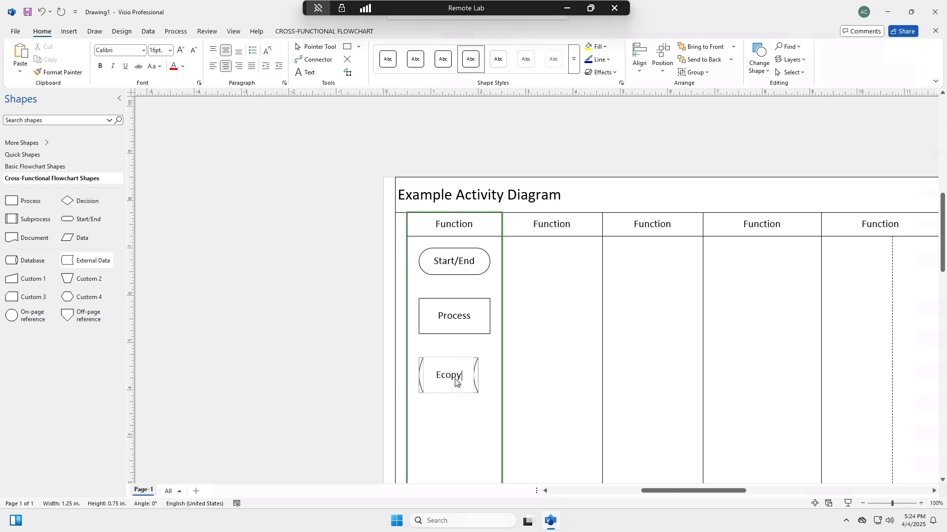
{"action": "left_click", "coordinate": [451, 419]}
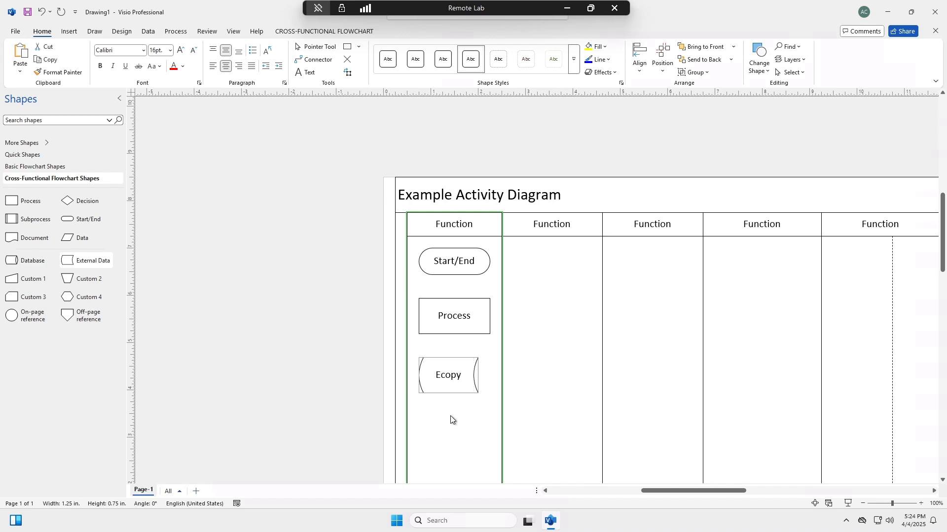
Step: Duplicate the Ecopy shape and lay the copy over the original, shifted slightly to the left, to form a double right edge
{"action": "left_click", "coordinate": [462, 387]}
{"action": "key", "text": "ctrl+d"}
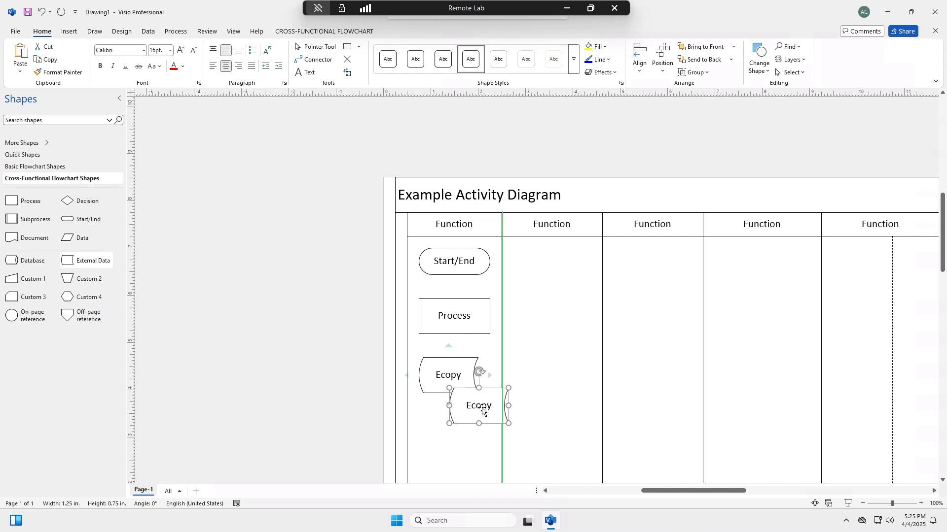
{"action": "left_click_drag", "start_coordinate": [458, 390], "coordinate": [456, 388]}
{"action": "left_click", "coordinate": [466, 425]}
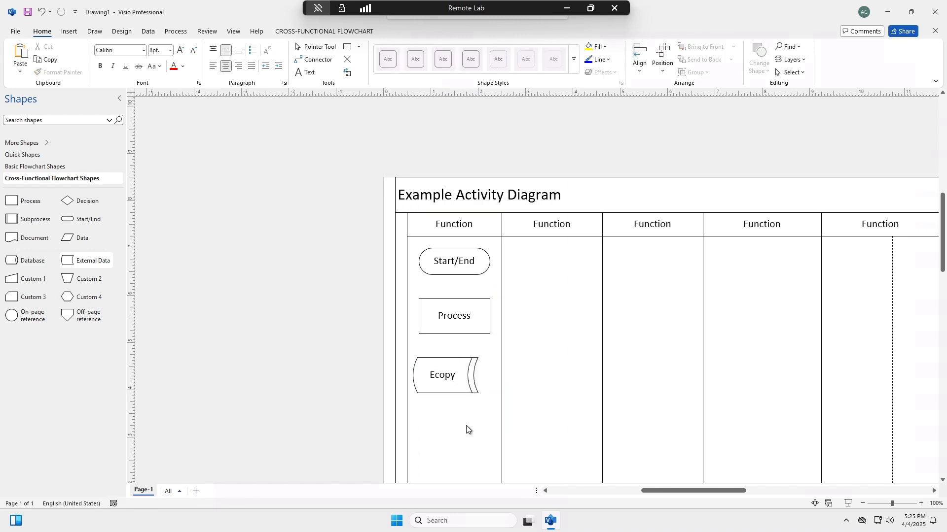
Step: Add a Document shape below Ecopy in the first lane and label it "Hard copy" in 16 pt text
{"action": "left_click_drag", "start_coordinate": [36, 238], "coordinate": [434, 432]}
{"action": "double_click", "coordinate": [432, 430]}
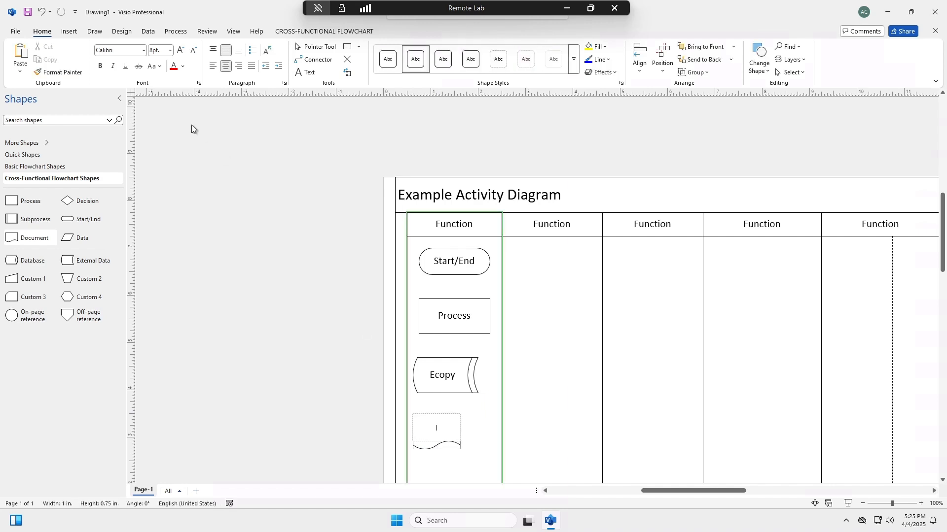
{"action": "left_click", "coordinate": [169, 50]}
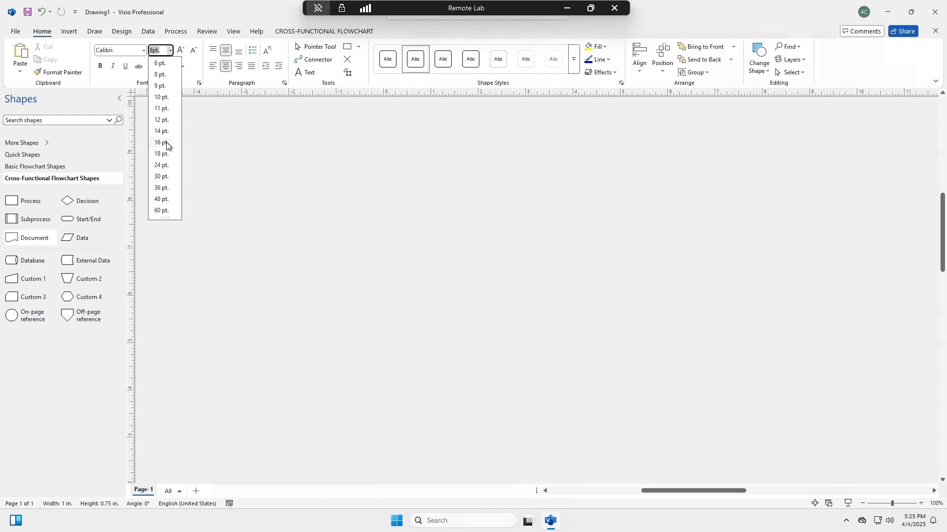
{"action": "left_click", "coordinate": [160, 141]}
{"action": "type", "text": "Hard copy"}
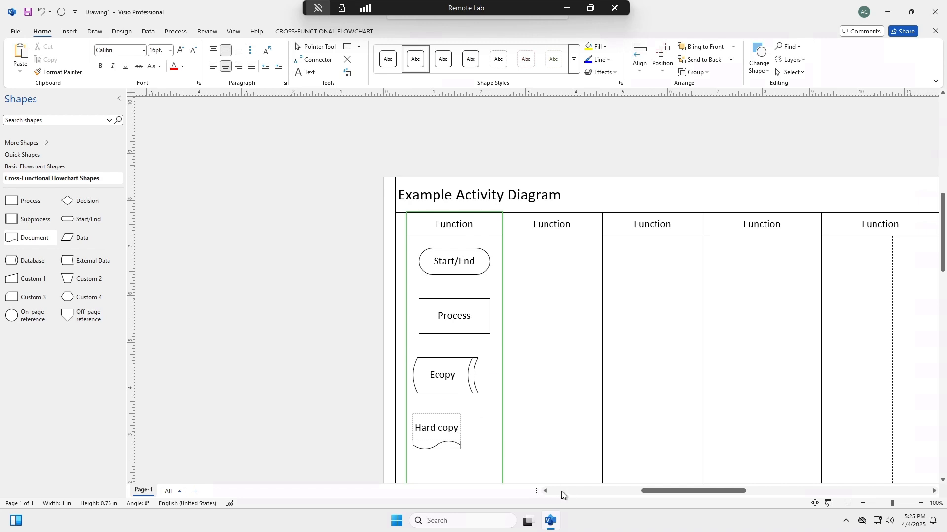
{"action": "left_click", "coordinate": [476, 445]}
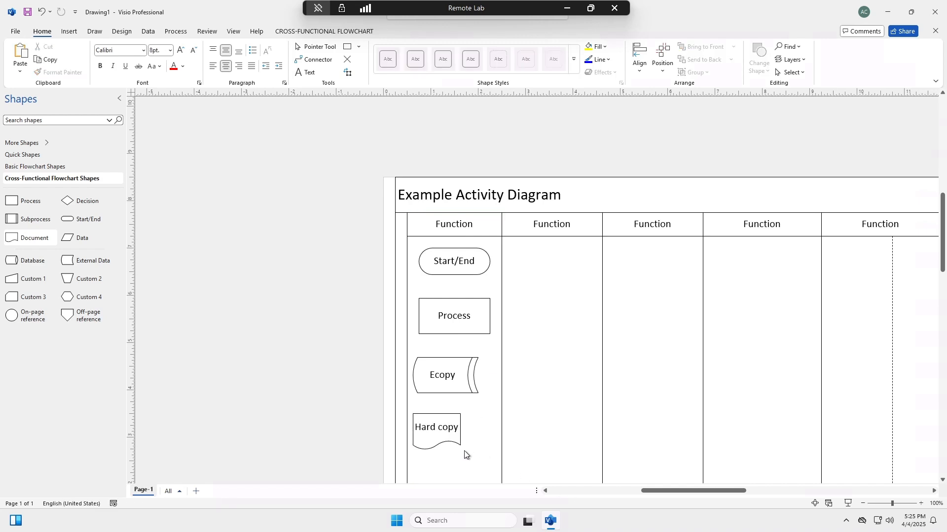
Step: Load the Audit Diagram Shapes stencil from the Business Process category
{"action": "scroll", "coordinate": [330, 362], "scroll_direction": "down", "scroll_amount": 5}
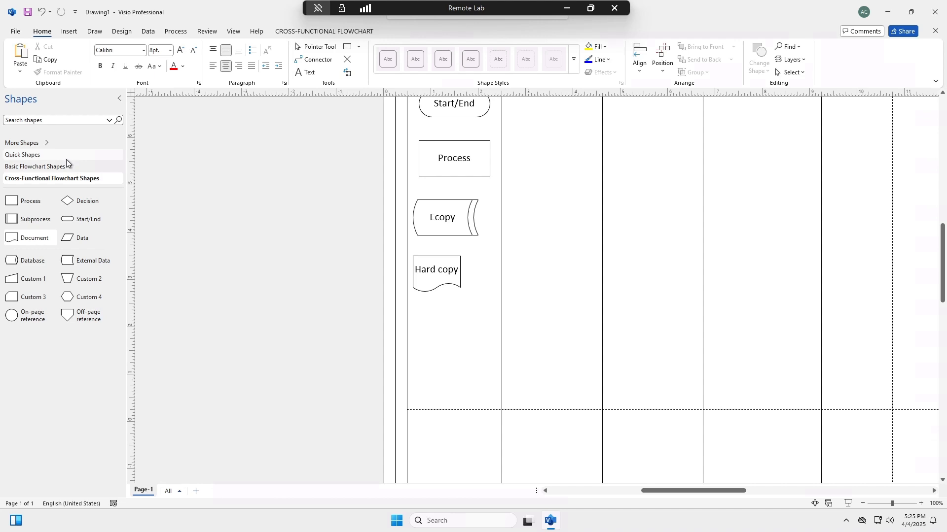
{"action": "left_click", "coordinate": [52, 148]}
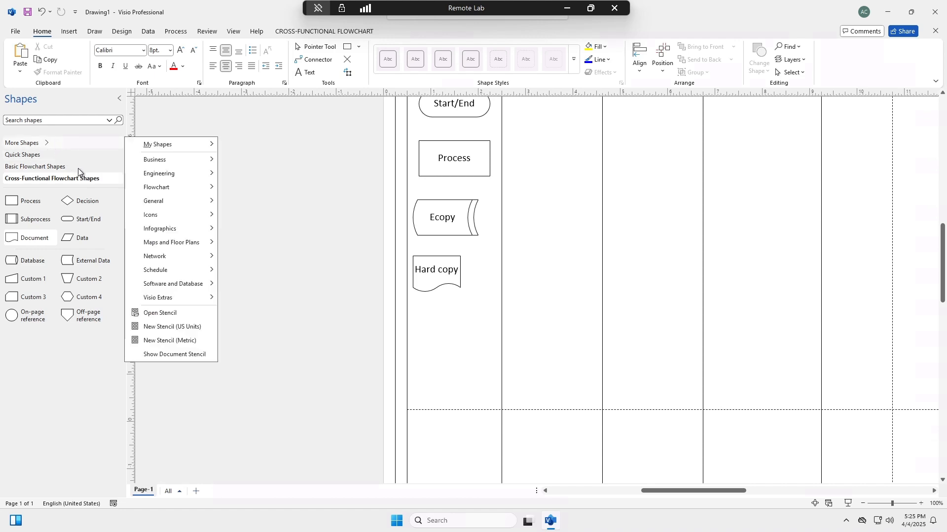
{"action": "mouse_move", "coordinate": [163, 158]}
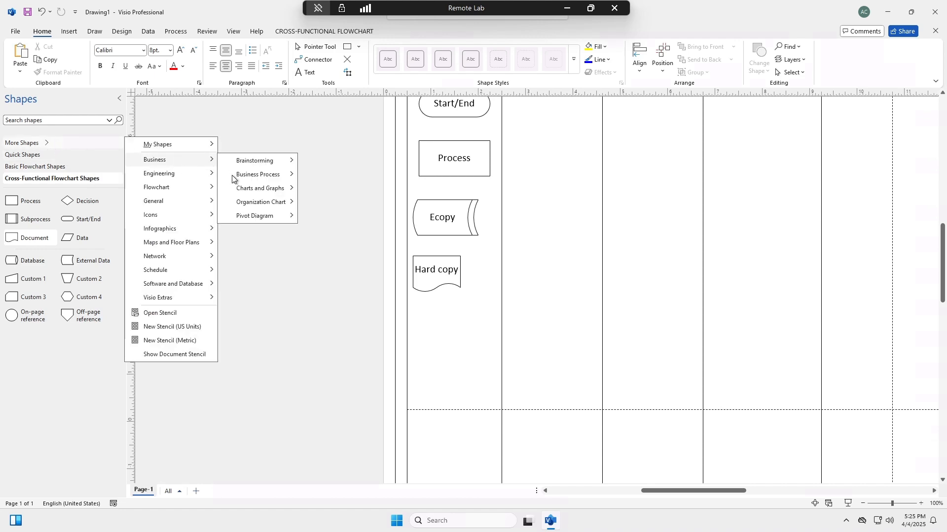
{"action": "mouse_move", "coordinate": [247, 181]}
{"action": "left_click", "coordinate": [321, 191]}
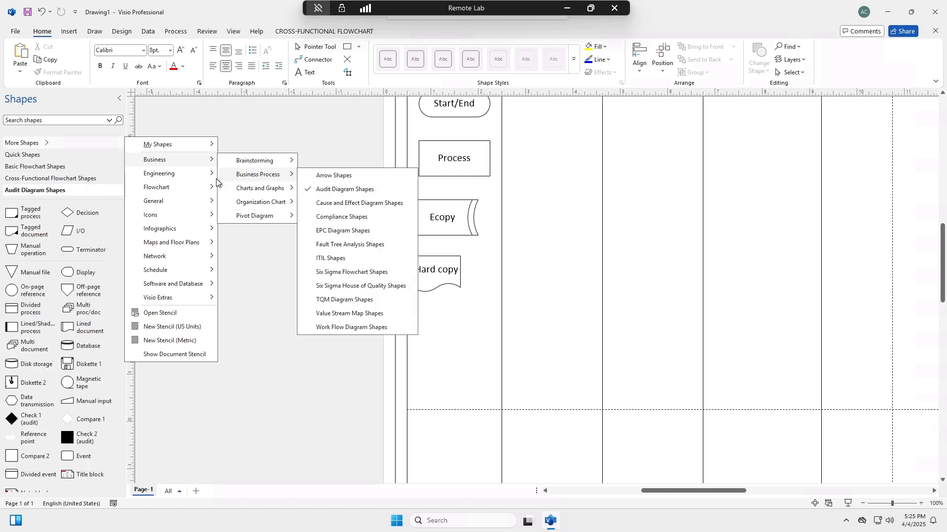
Step: Place a Multi document shape in the second Function lane and label it "Multidoc" in 16 pt text
{"action": "left_click", "coordinate": [24, 350]}
{"action": "left_click_drag", "start_coordinate": [25, 350], "coordinate": [537, 332]}
{"action": "double_click", "coordinate": [536, 332]}
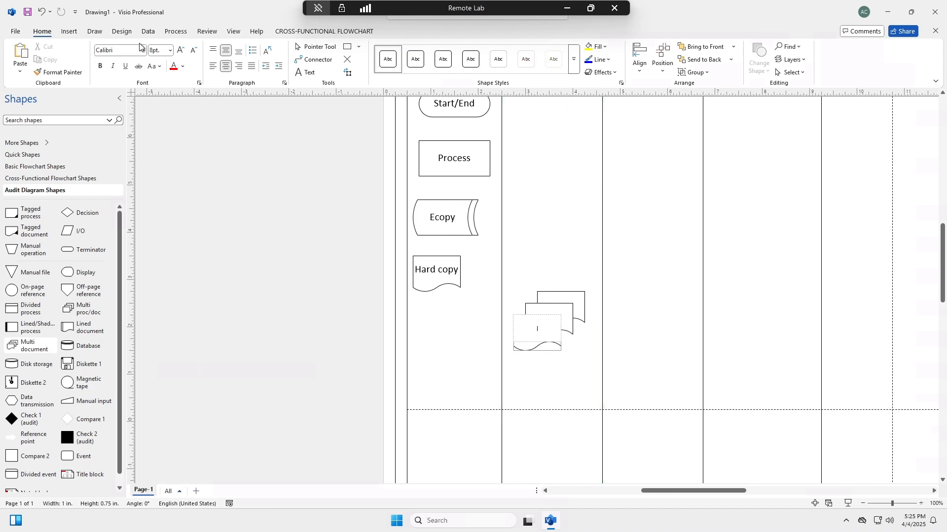
{"action": "left_click", "coordinate": [171, 50]}
{"action": "left_click", "coordinate": [162, 143]}
{"action": "type", "text": "Multidoc"}
Step: Add a Data shape from Quick Shapes to the third lane beside Multidoc and label it "Data" in 16 pt text
{"action": "left_click", "coordinate": [69, 156]}
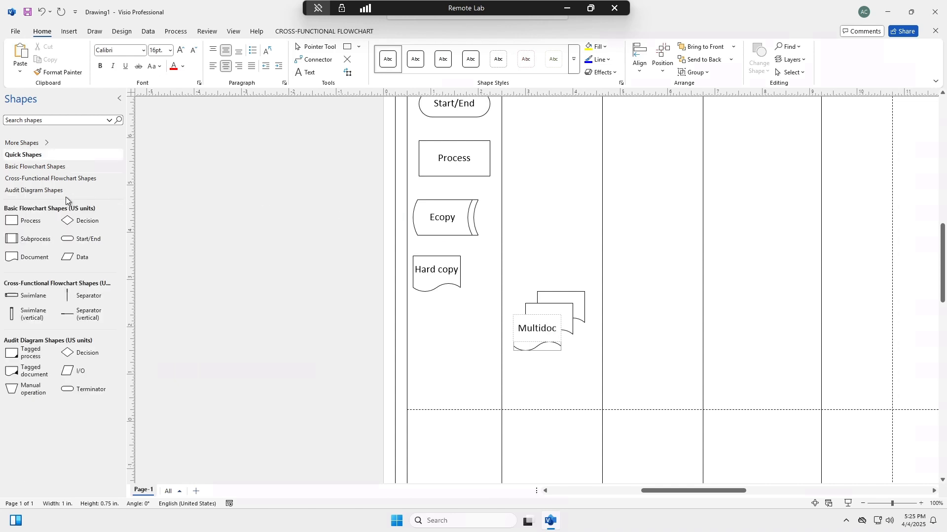
{"action": "left_click_drag", "start_coordinate": [69, 260], "coordinate": [643, 334]}
{"action": "double_click", "coordinate": [642, 334]}
{"action": "left_click", "coordinate": [171, 51]}
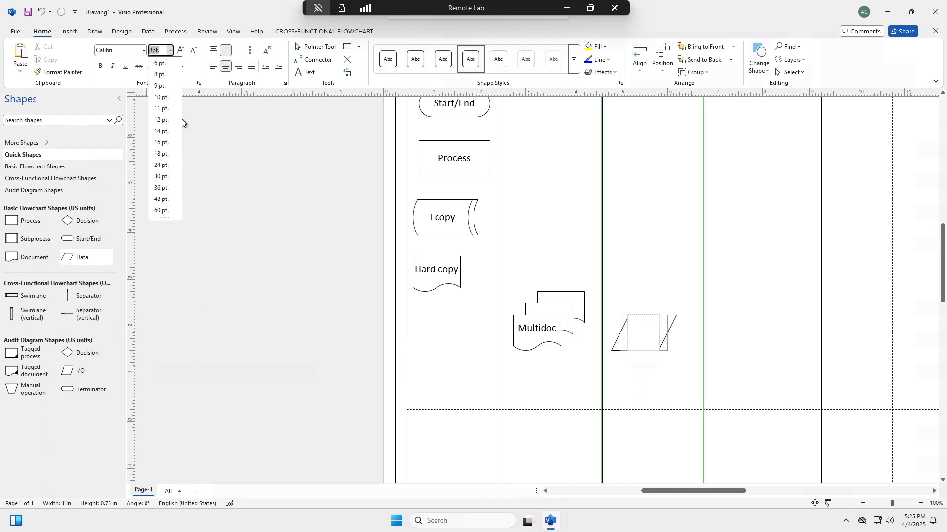
{"action": "left_click", "coordinate": [163, 148]}
{"action": "type", "text": "Data"}
{"action": "left_click", "coordinate": [656, 377]}
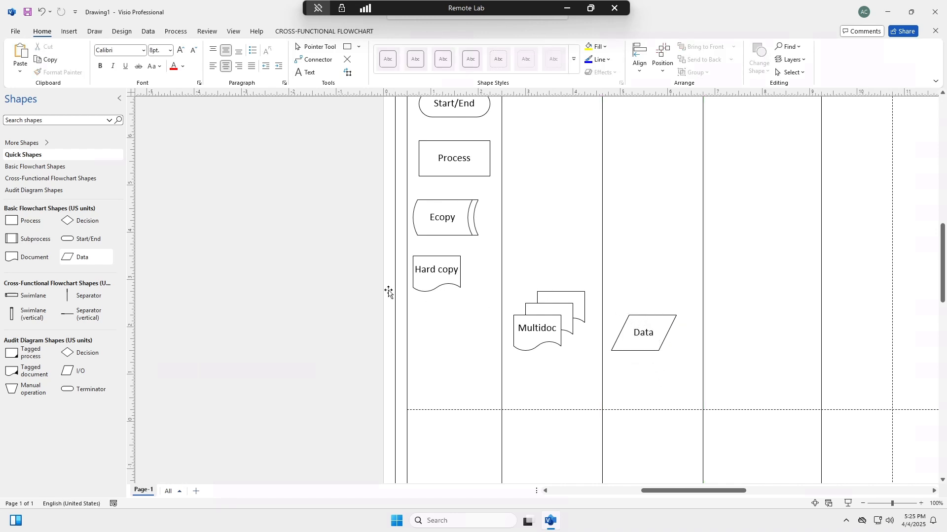
Step: Add a Decision shape in the middle of the fourth lane beside Data and label it "Decision" in 16 pt text
{"action": "left_click_drag", "start_coordinate": [72, 223], "coordinate": [791, 356]}
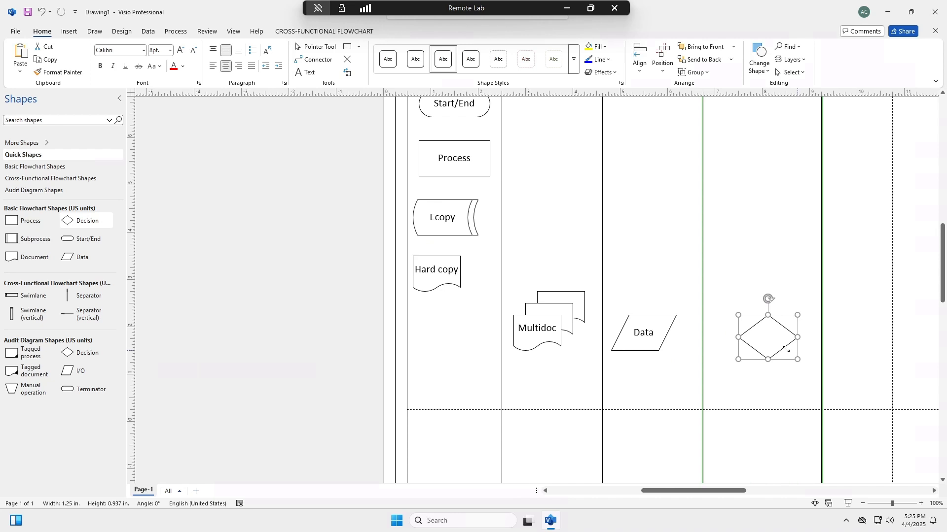
{"action": "left_click_drag", "start_coordinate": [783, 318], "coordinate": [773, 317]}
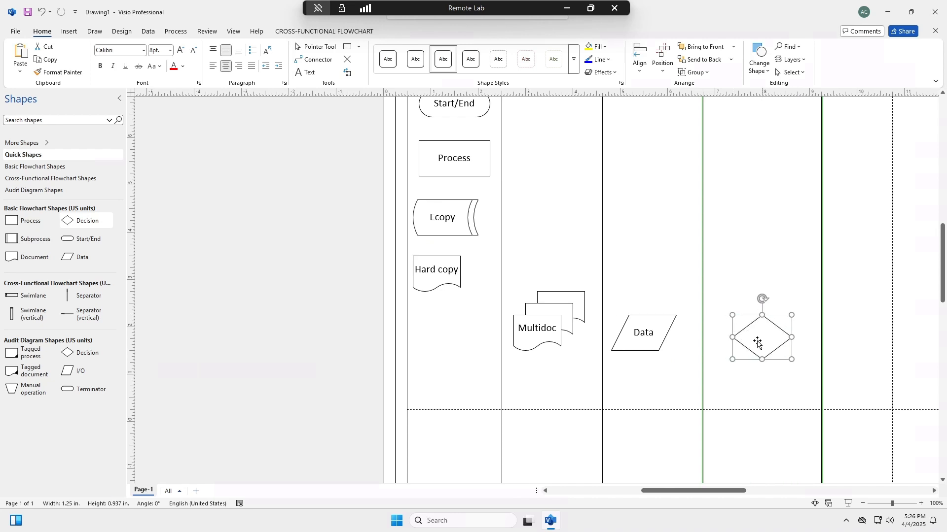
{"action": "double_click", "coordinate": [758, 340]}
{"action": "left_click", "coordinate": [170, 50]}
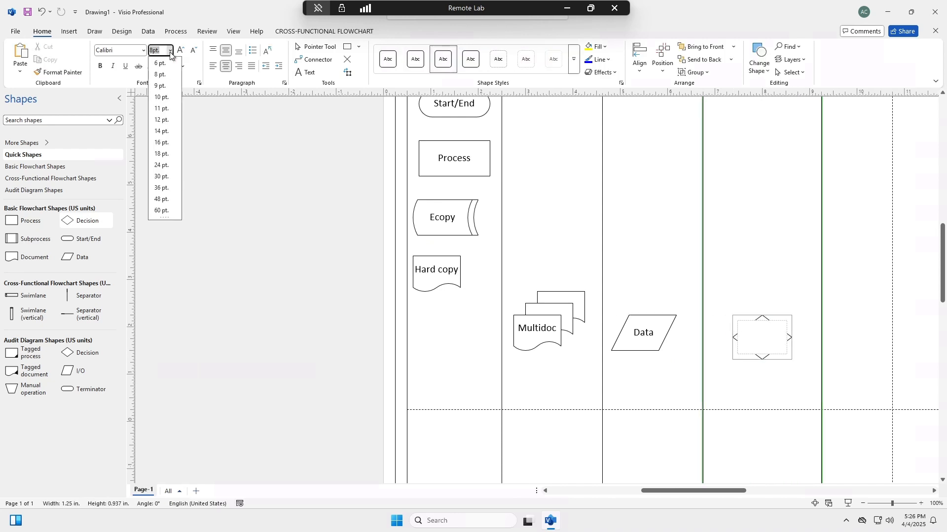
{"action": "left_click", "coordinate": [170, 141]}
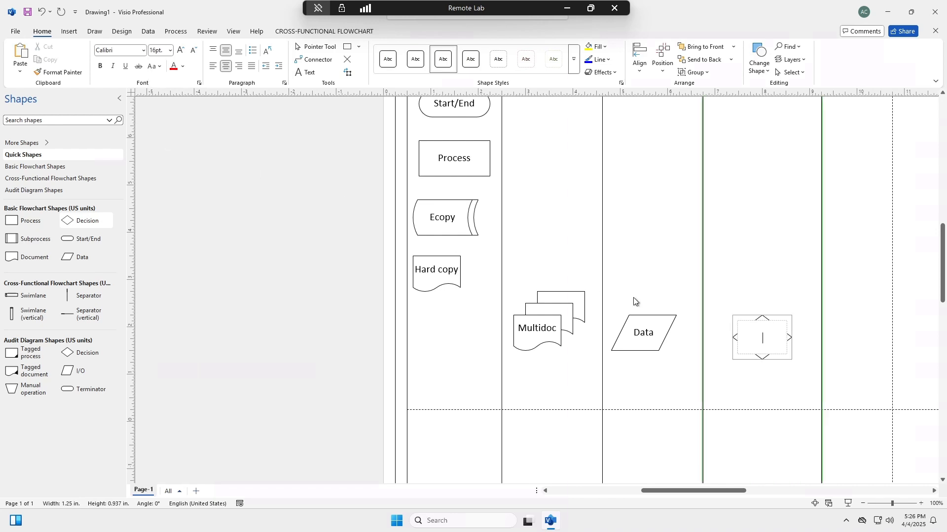
{"action": "type", "text": "Decision"}
{"action": "left_click", "coordinate": [769, 281]}
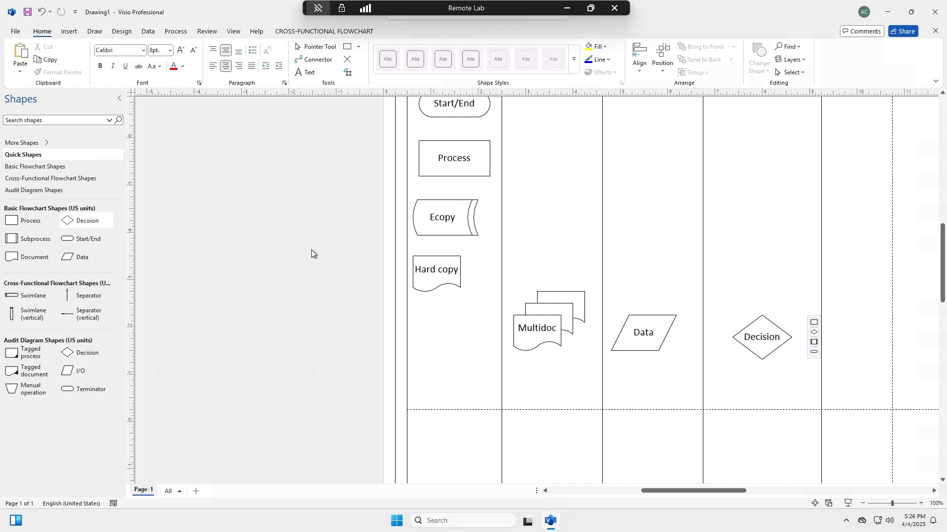
Step: Link Start/End to Process, Process to Ecopy, and Ecopy to Hard copy with downward connectors
{"action": "left_click", "coordinate": [310, 59]}
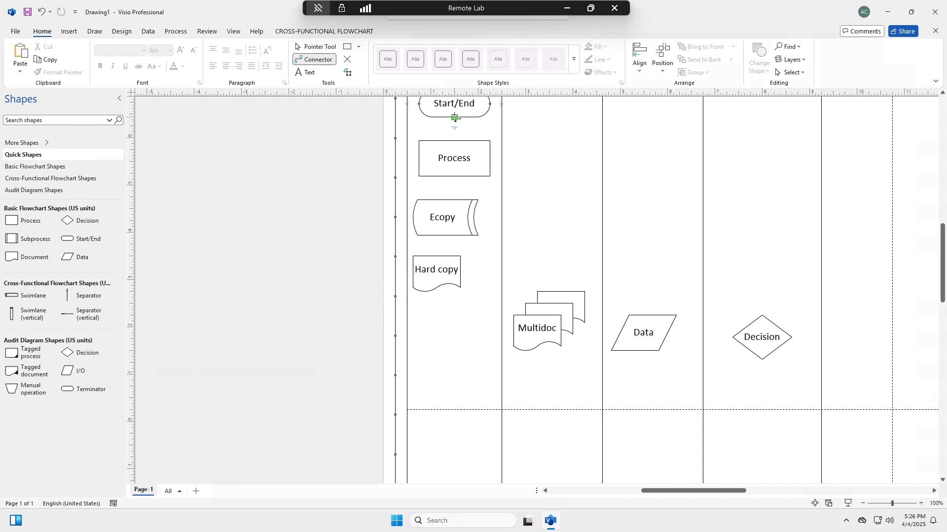
{"action": "left_click_drag", "start_coordinate": [455, 117], "coordinate": [454, 140]}
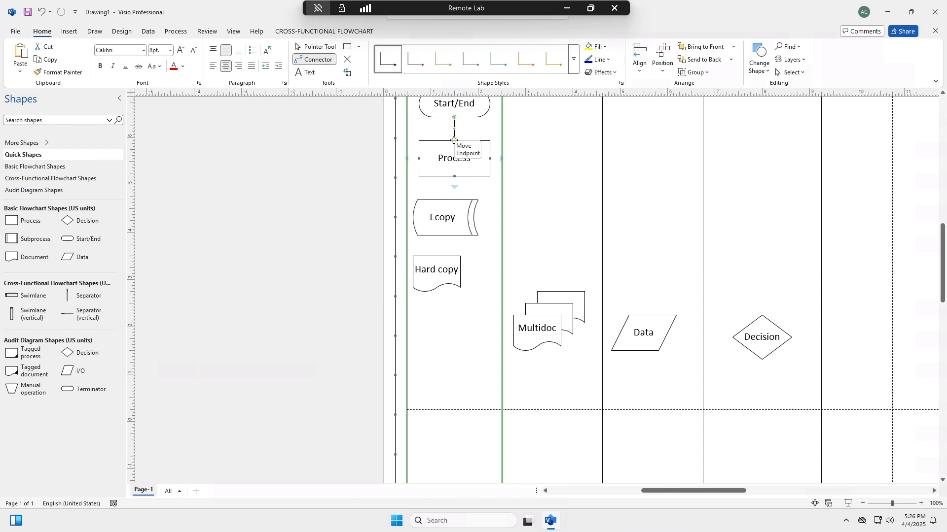
{"action": "left_click_drag", "start_coordinate": [452, 190], "coordinate": [448, 200]}
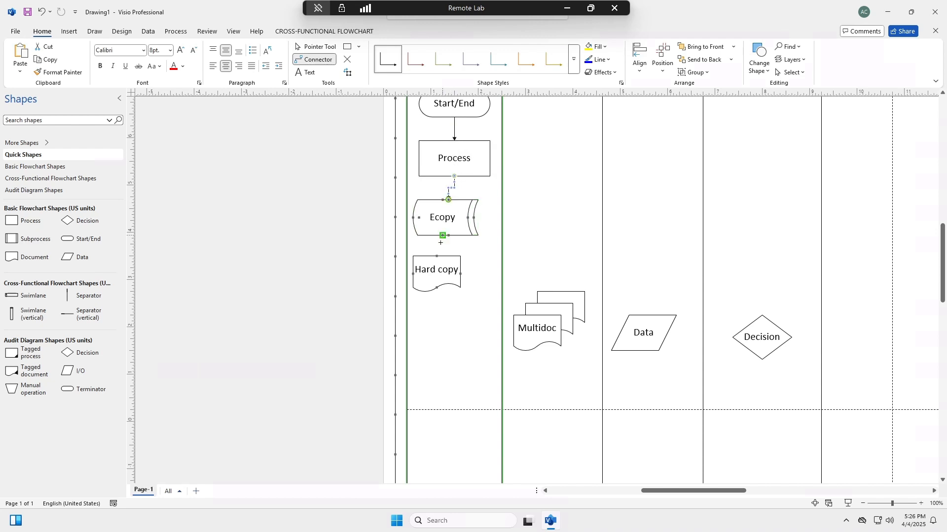
{"action": "left_click_drag", "start_coordinate": [438, 253], "coordinate": [437, 255]}
Step: Connect Multidoc through Data to Decision, and run a connector from Decision's right corner into the fifth lane
{"action": "left_click_drag", "start_coordinate": [587, 334], "coordinate": [733, 338]}
{"action": "left_click_drag", "start_coordinate": [792, 338], "coordinate": [874, 338]}
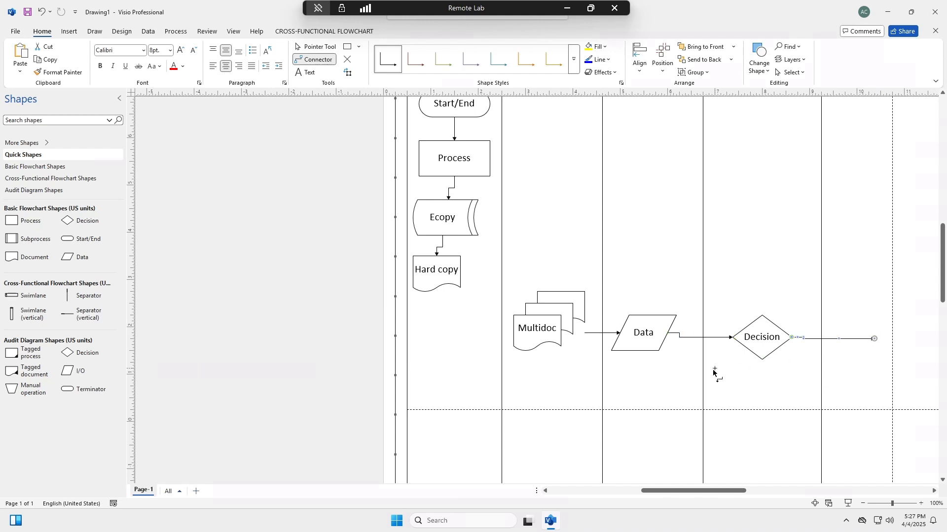
Step: Run a connector down from Decision's bottom corner and connect the bottom of Hard copy to the side of Multidoc
{"action": "left_click_drag", "start_coordinate": [762, 360], "coordinate": [764, 416]}
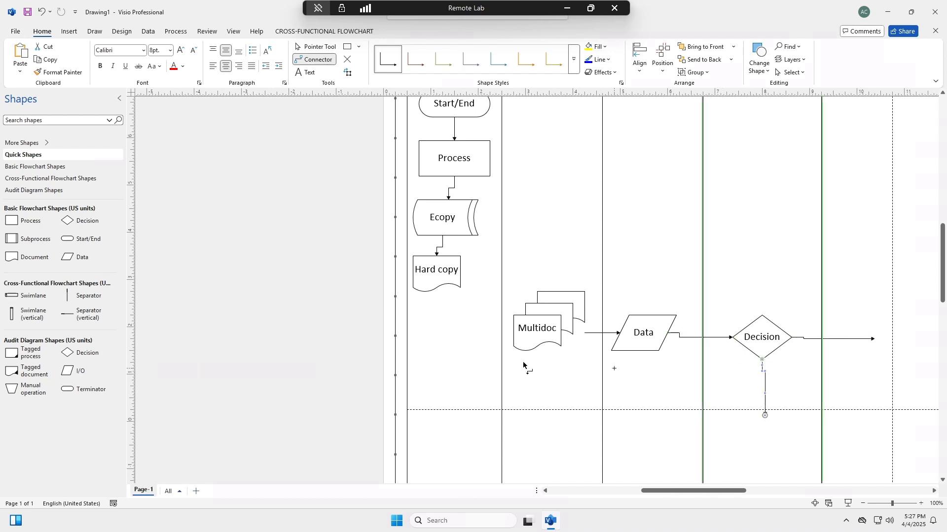
{"action": "left_click_drag", "start_coordinate": [435, 326], "coordinate": [436, 288]}
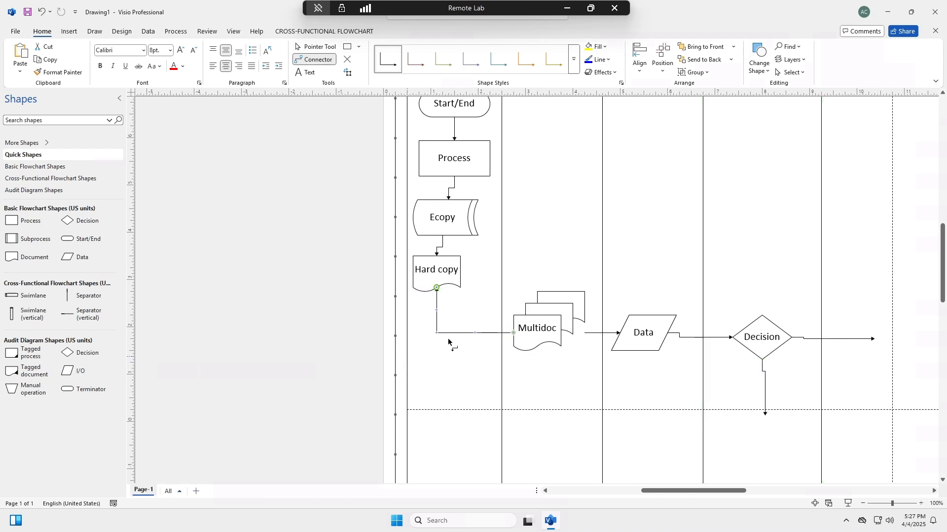
{"action": "key", "text": "ctrl+z"}
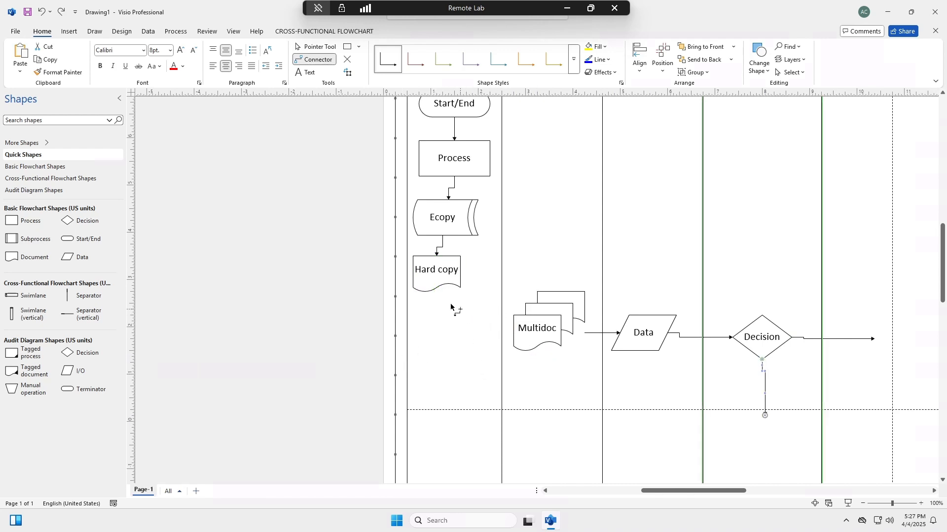
{"action": "left_click_drag", "start_coordinate": [510, 334], "coordinate": [513, 333]}
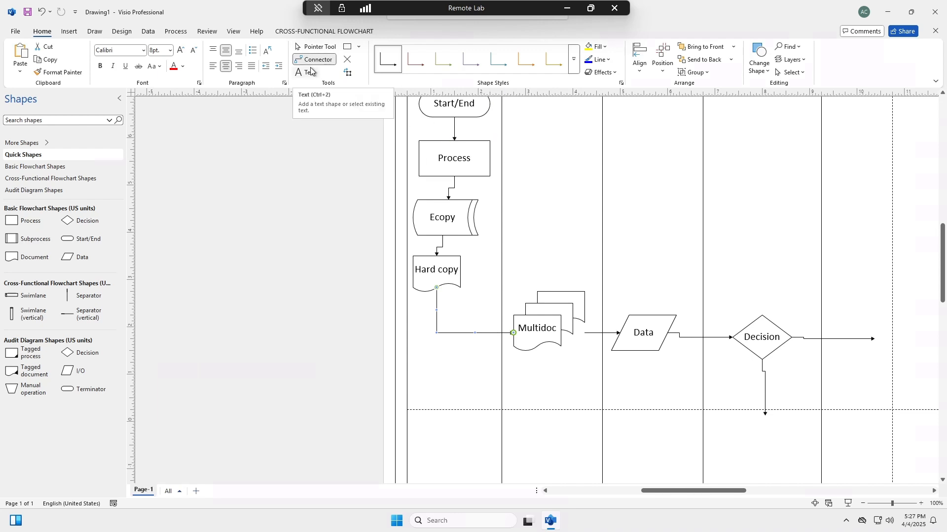
Step: Move Decision and its two outgoing connectors down the fourth lane onto the dashed page-break line
{"action": "left_click", "coordinate": [312, 48]}
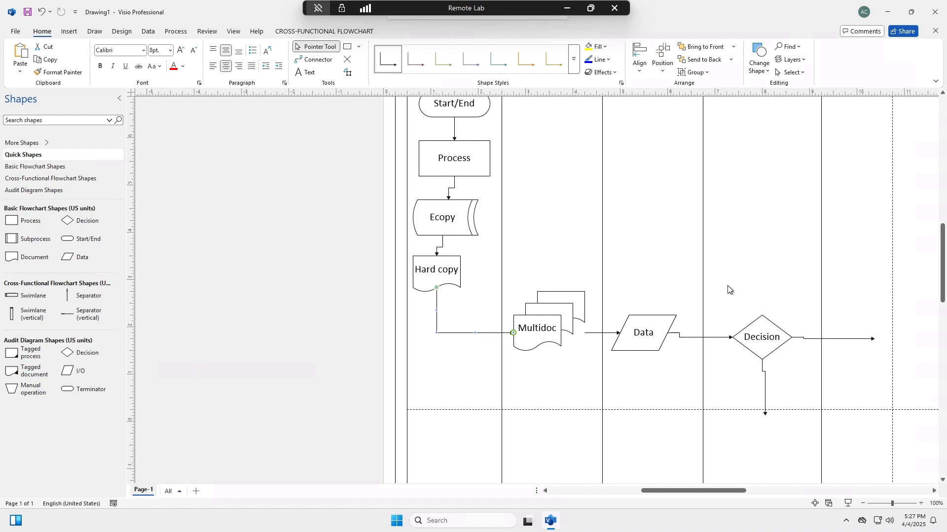
{"action": "left_click_drag", "start_coordinate": [718, 264], "coordinate": [882, 438]}
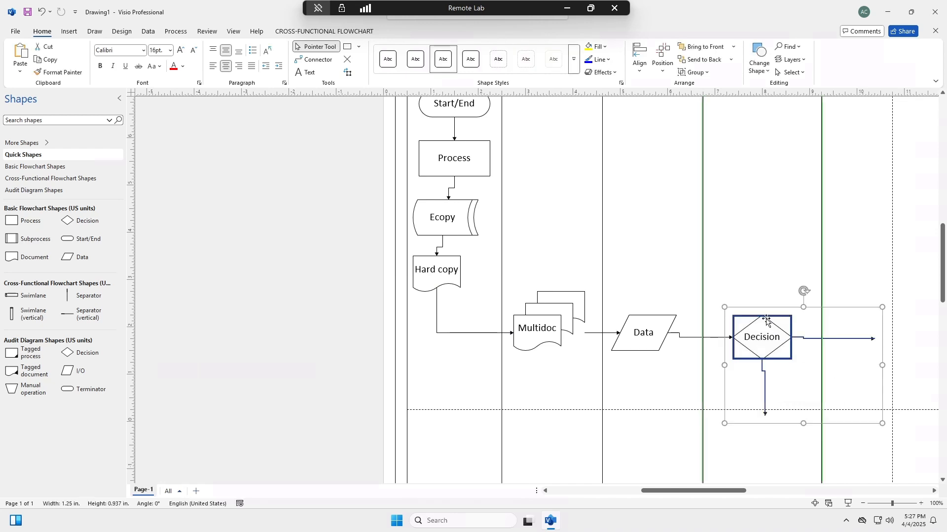
{"action": "left_click_drag", "start_coordinate": [763, 312], "coordinate": [759, 379]}
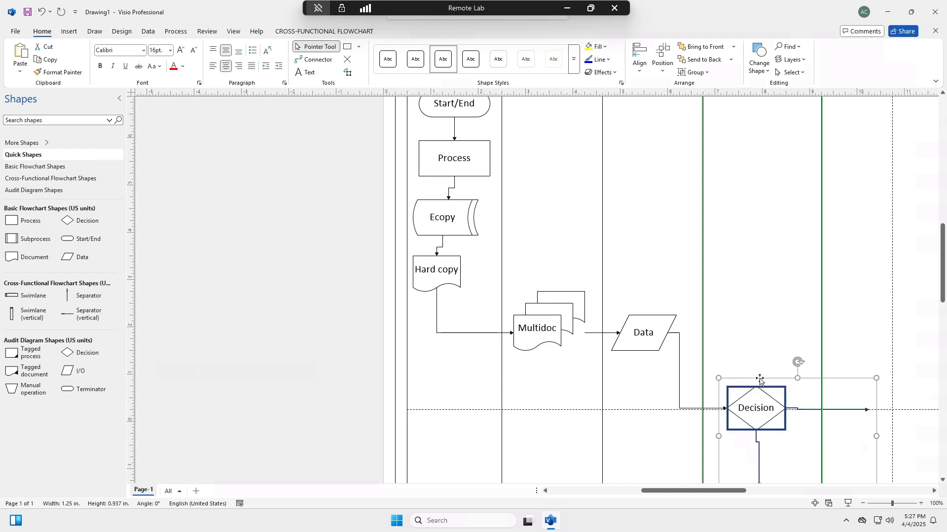
{"action": "left_click", "coordinate": [747, 301]}
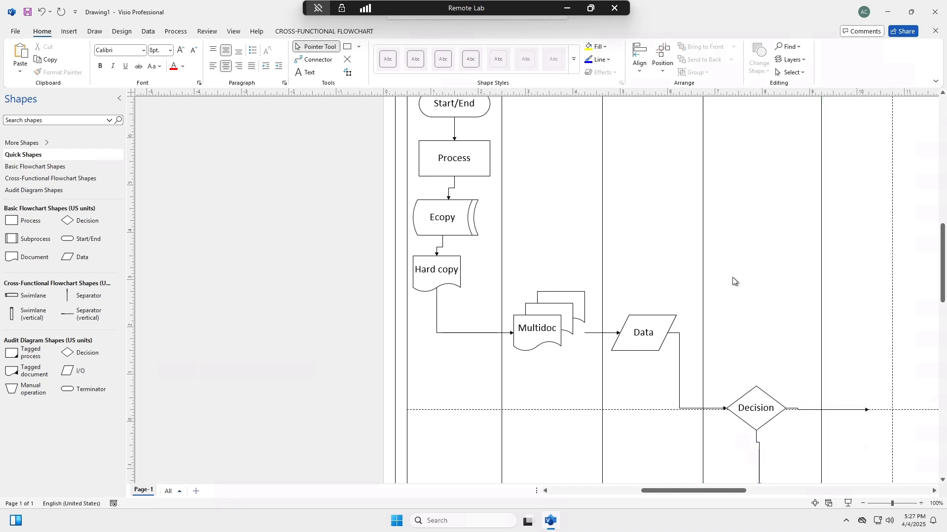
Step: Switch the selection mode to Lasso Select, lasso Decision with its downward connector, and clear the selection
{"action": "scroll", "coordinate": [749, 241], "scroll_direction": "down", "scroll_amount": 5}
{"action": "scroll", "coordinate": [749, 241], "scroll_direction": "up", "scroll_amount": 3}
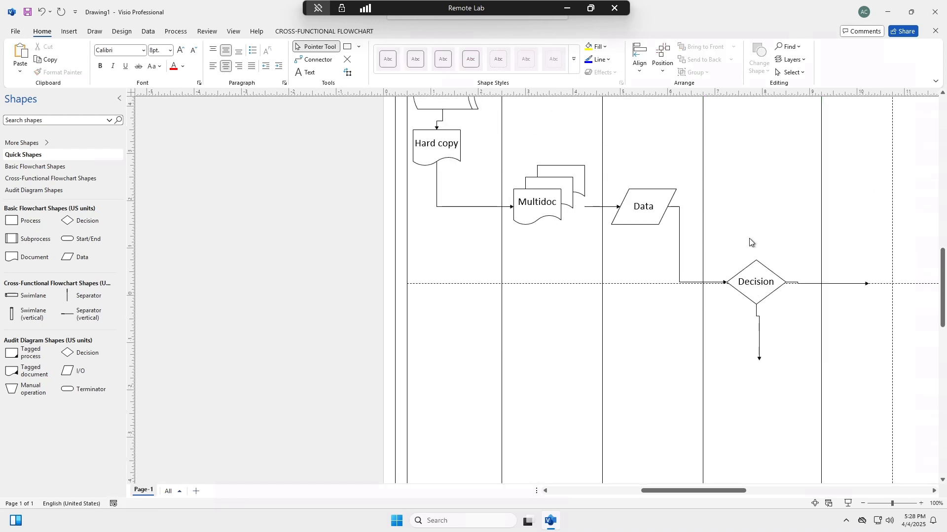
{"action": "left_click", "coordinate": [787, 74]}
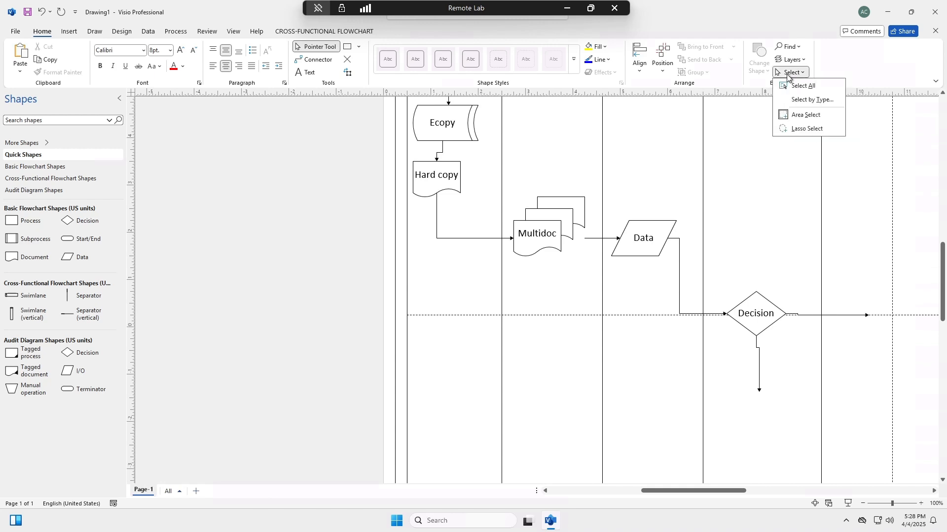
{"action": "left_click", "coordinate": [798, 130]}
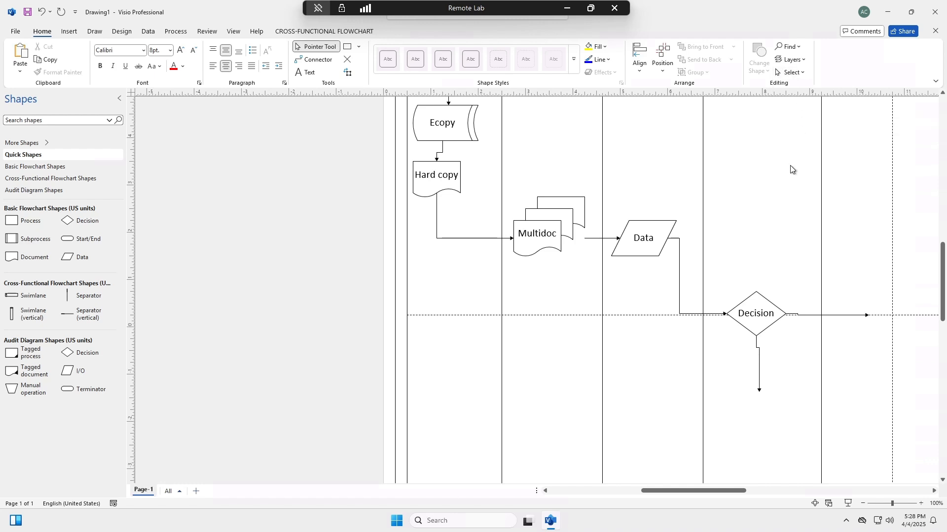
{"action": "mouse_move", "coordinate": [776, 408]}
{"action": "left_mouse_down"}
{"action": "mouse_move", "coordinate": [835, 345]}
{"action": "mouse_move", "coordinate": [735, 177]}
{"action": "left_mouse_up"}
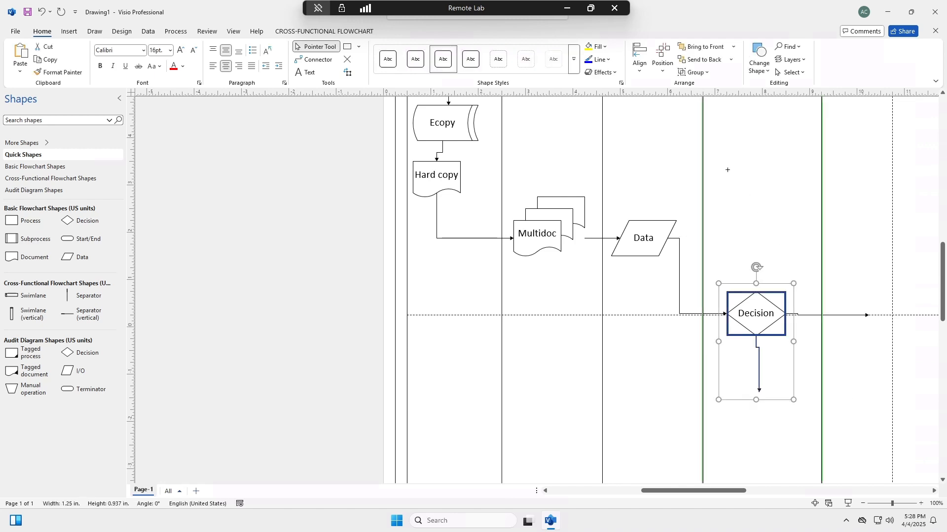
{"action": "left_click", "coordinate": [773, 227]}
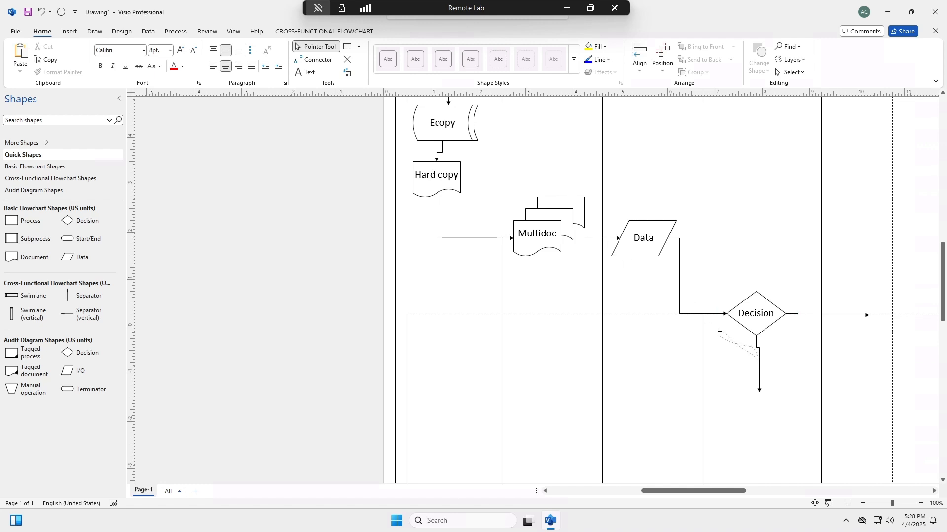
Step: Label the connector below Decision "Yes" in 12 pt text
{"action": "double_click", "coordinate": [760, 363]}
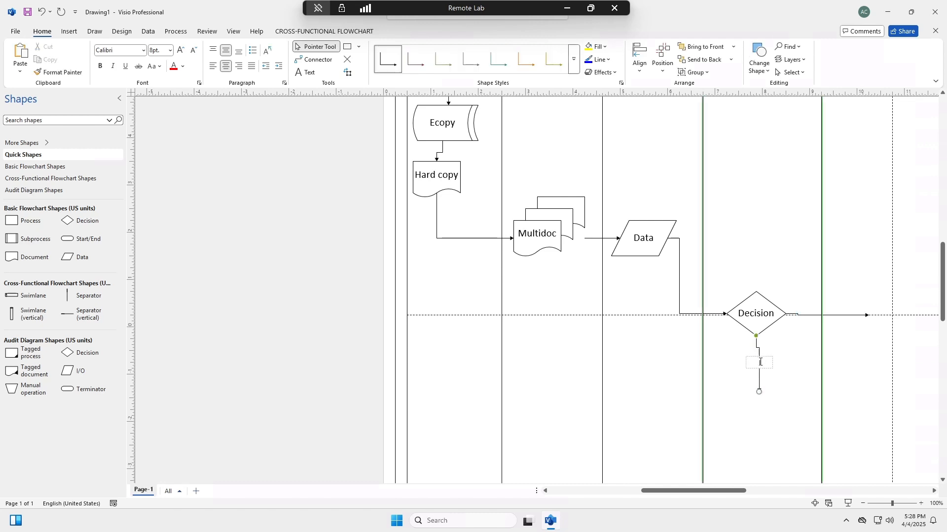
{"action": "type", "text": "Yes"}
{"action": "key", "text": "ctrl+a"}
{"action": "left_click", "coordinate": [168, 53]}
{"action": "left_click", "coordinate": [169, 51]}
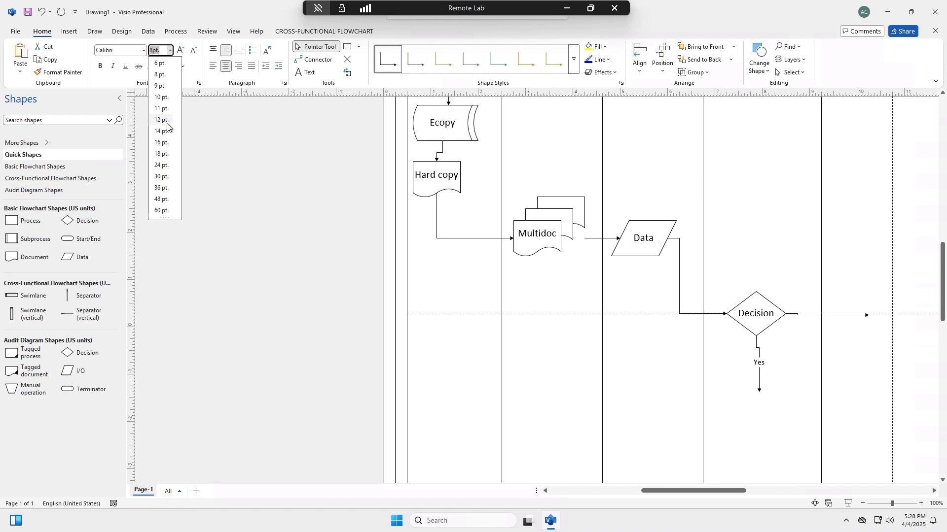
{"action": "key", "text": "Escape"}
Step: Label the connector running from Decision into the fifth lane "No" in 16 pt text
{"action": "left_click", "coordinate": [794, 344]}
{"action": "left_click", "coordinate": [813, 315]}
{"action": "type", "text": "No"}
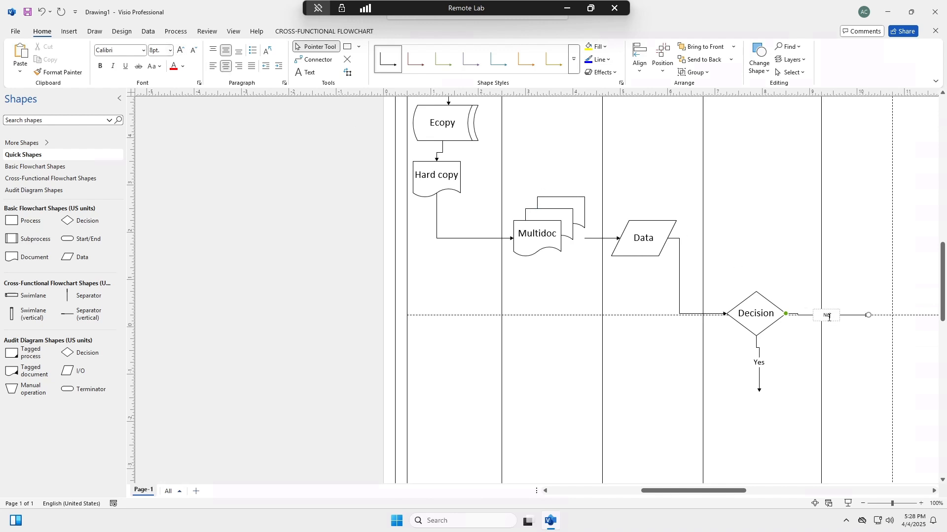
{"action": "double_click", "coordinate": [824, 314]}
{"action": "left_click", "coordinate": [170, 52]}
{"action": "left_click", "coordinate": [170, 51]}
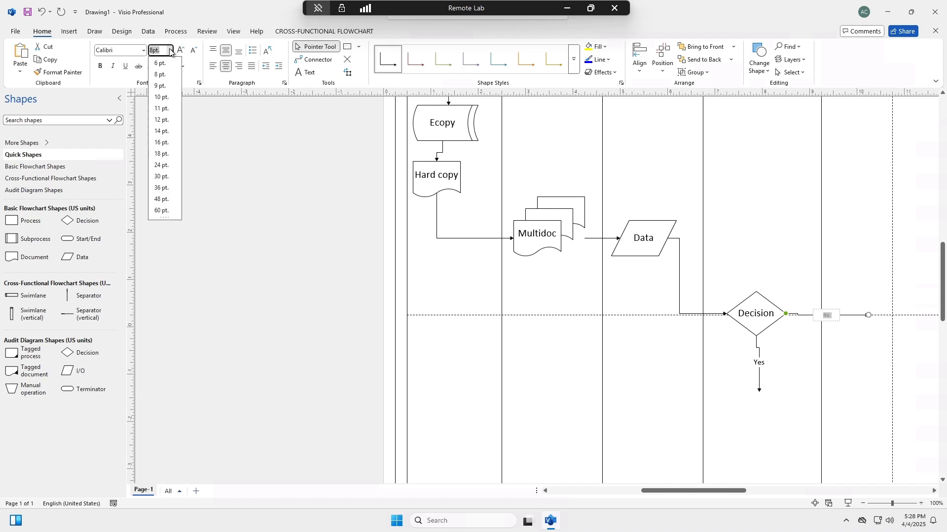
{"action": "left_click", "coordinate": [163, 142]}
{"action": "left_click", "coordinate": [519, 294]}
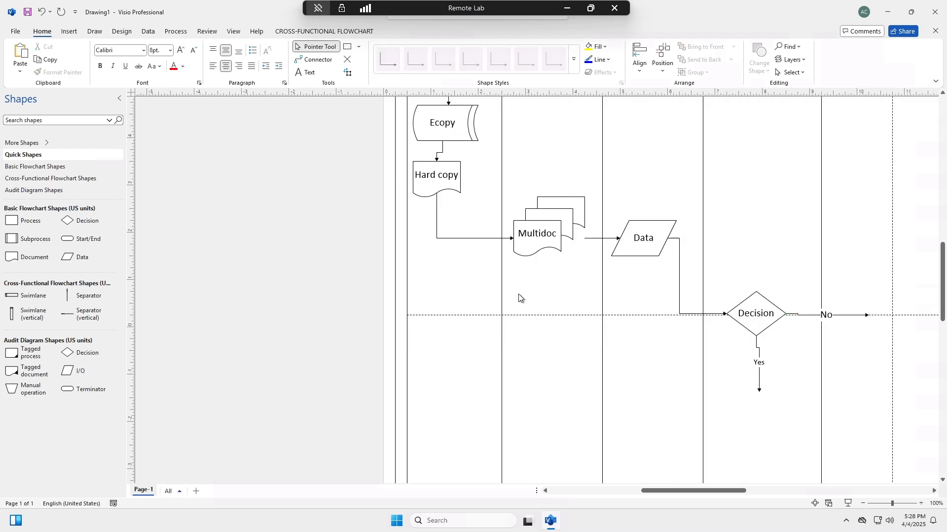
Step: Connect the right side of Start/End to the top of the Multidoc shape in the second lane
{"action": "scroll", "coordinate": [518, 293], "scroll_direction": "up", "scroll_amount": 5}
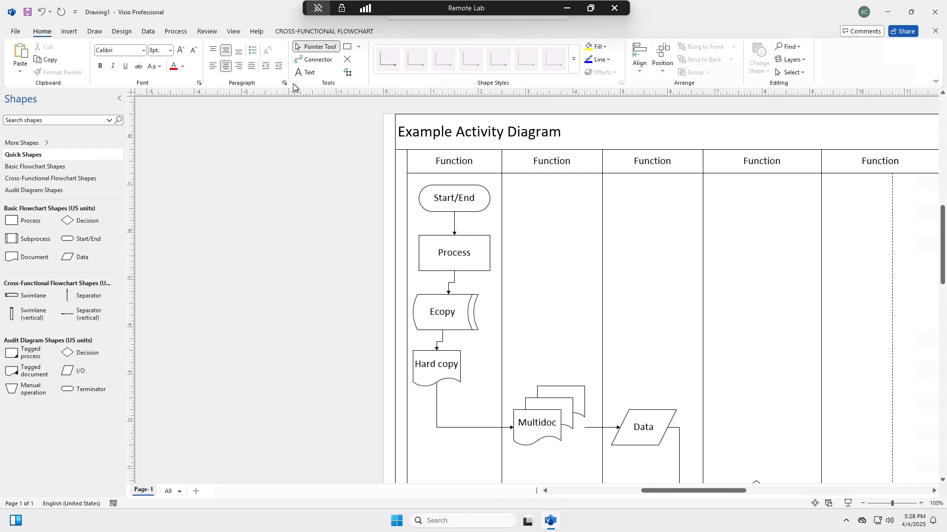
{"action": "left_click", "coordinate": [314, 59]}
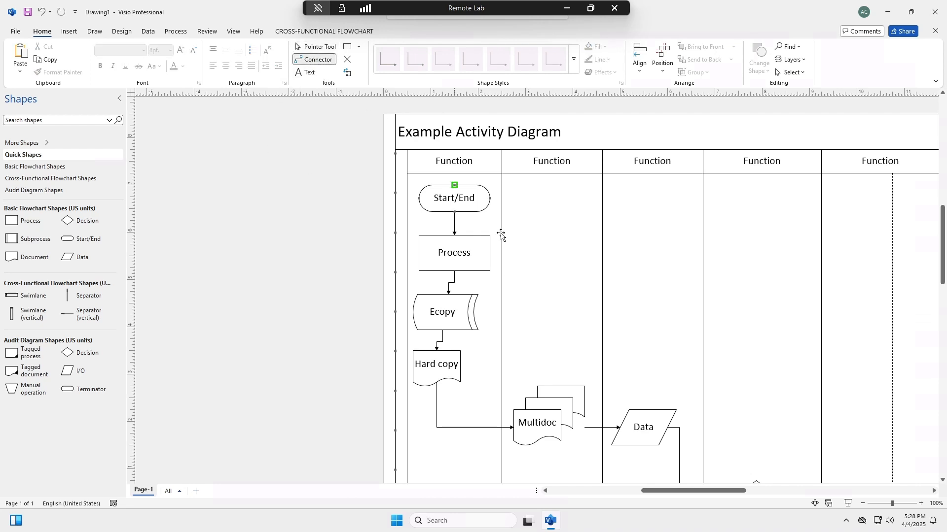
{"action": "left_click_drag", "start_coordinate": [490, 198], "coordinate": [571, 331]}
{"action": "left_click_drag", "start_coordinate": [541, 388], "coordinate": [537, 386]}
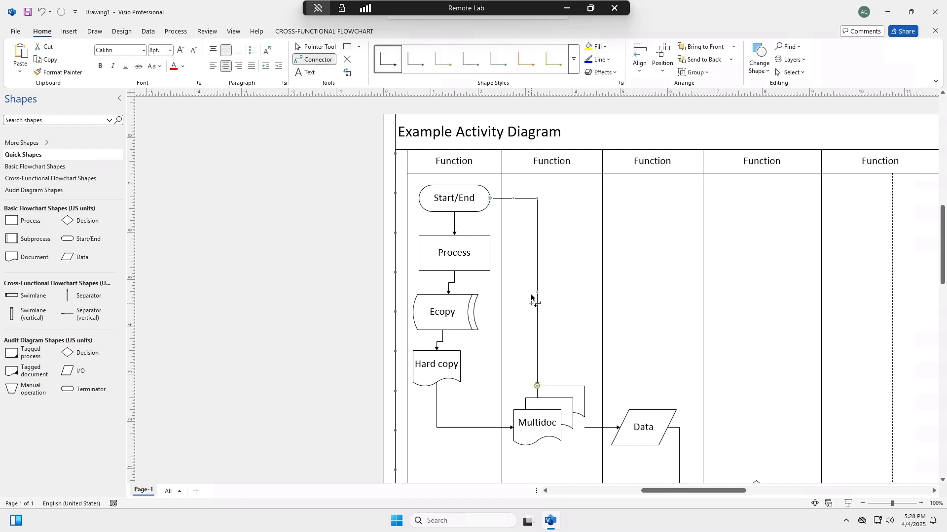
Step: Label the connector between Start/End and Multidoc "Hand Deliver" in 16 pt text
{"action": "left_click", "coordinate": [316, 49]}
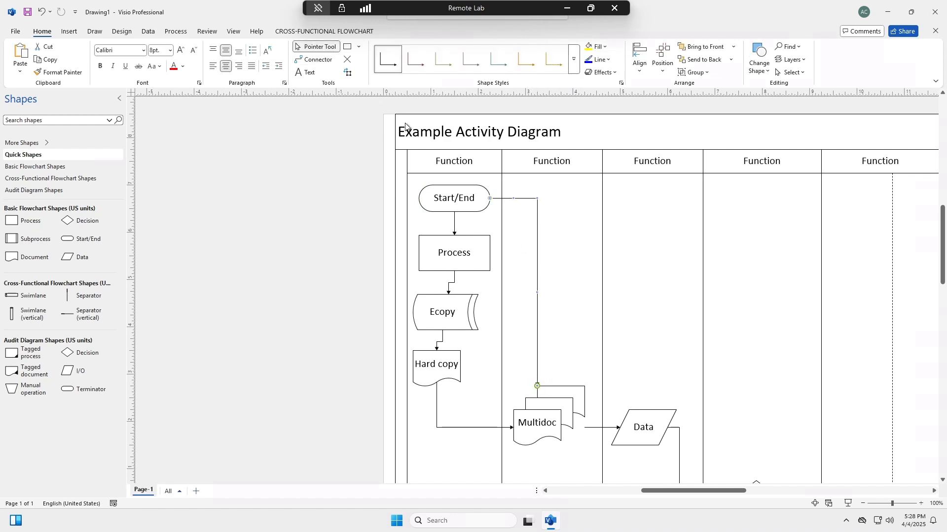
{"action": "double_click", "coordinate": [537, 276]}
{"action": "type", "text": "Hand Deliver"}
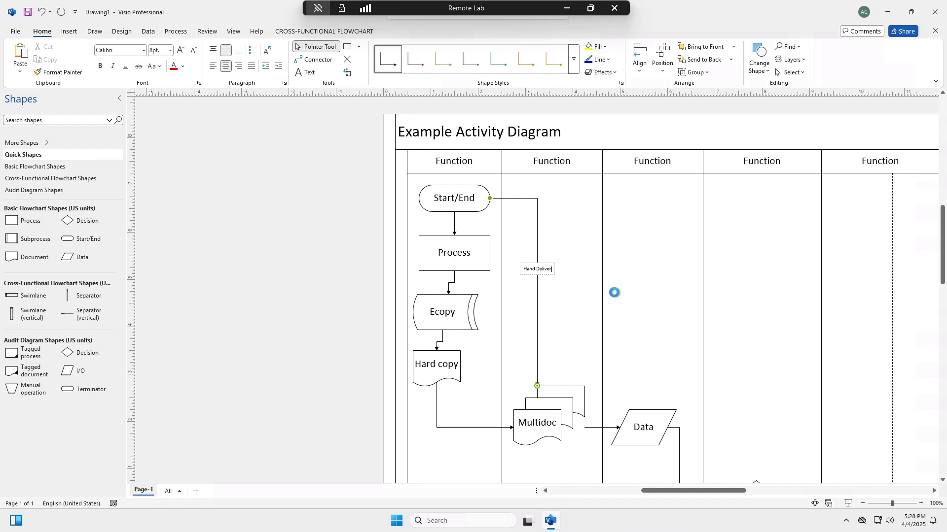
{"action": "key", "text": "ctrl+a"}
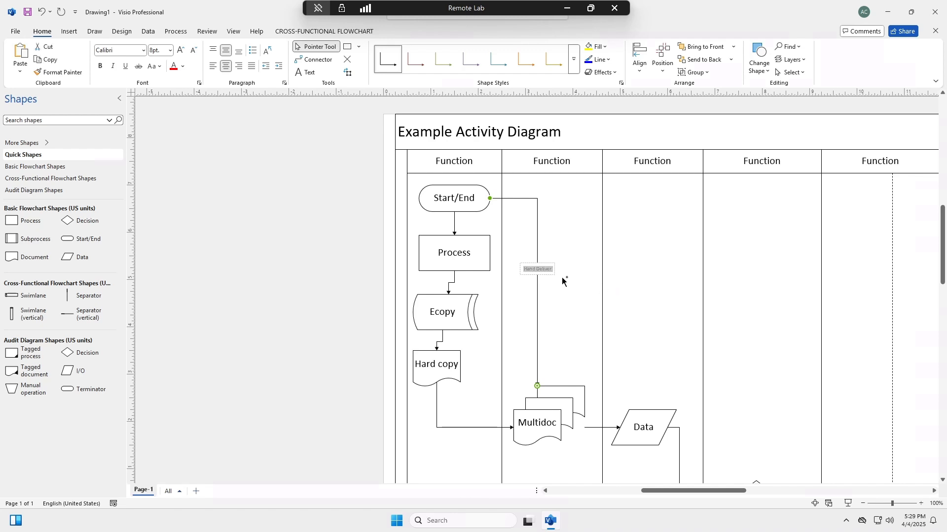
{"action": "left_click", "coordinate": [170, 51]}
{"action": "left_click", "coordinate": [163, 142]}
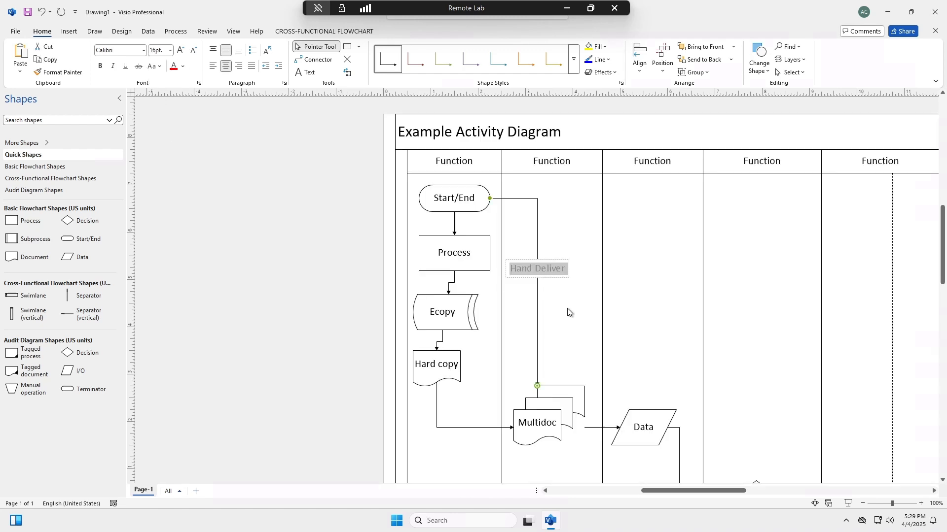